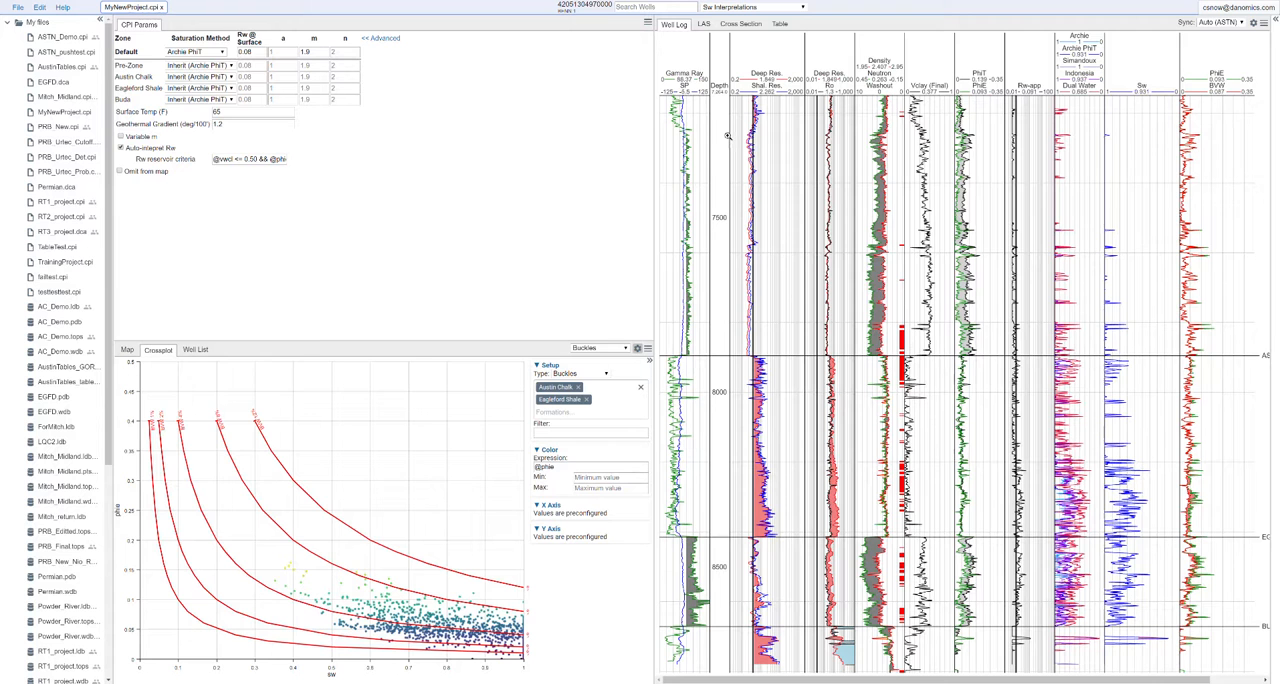
{"action": "left_click", "coordinate": [744, 10]}
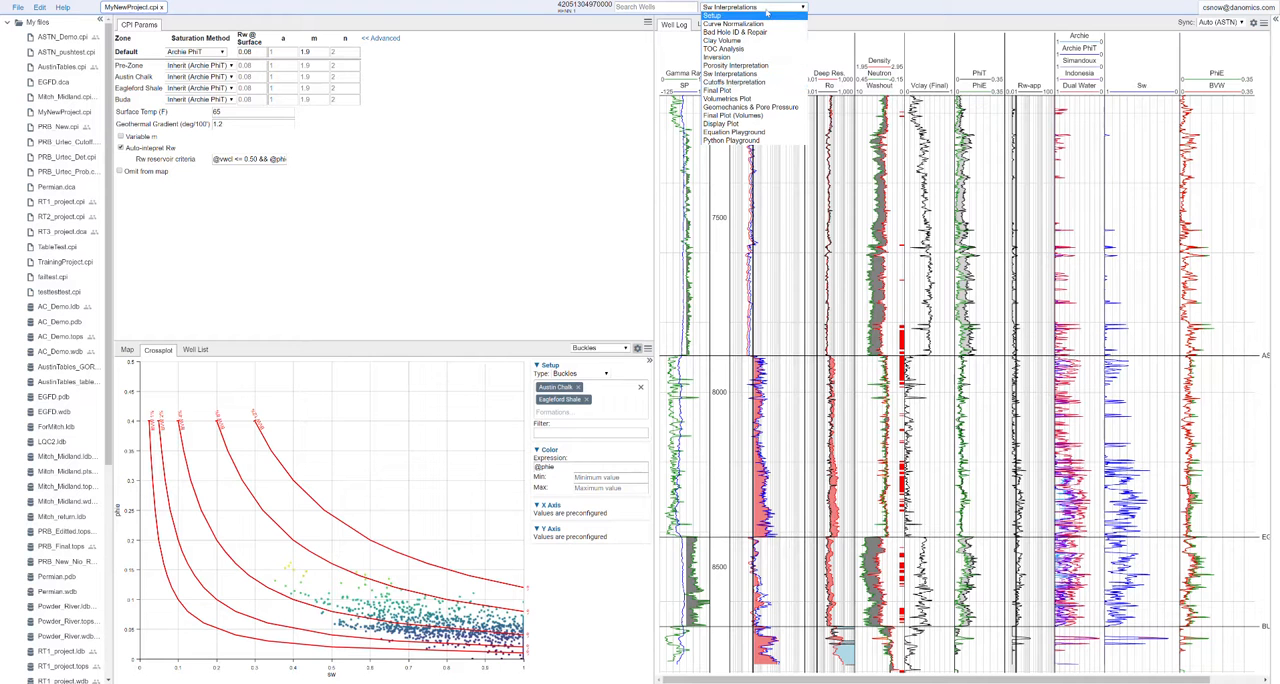
{"action": "left_click", "coordinate": [765, 85]}
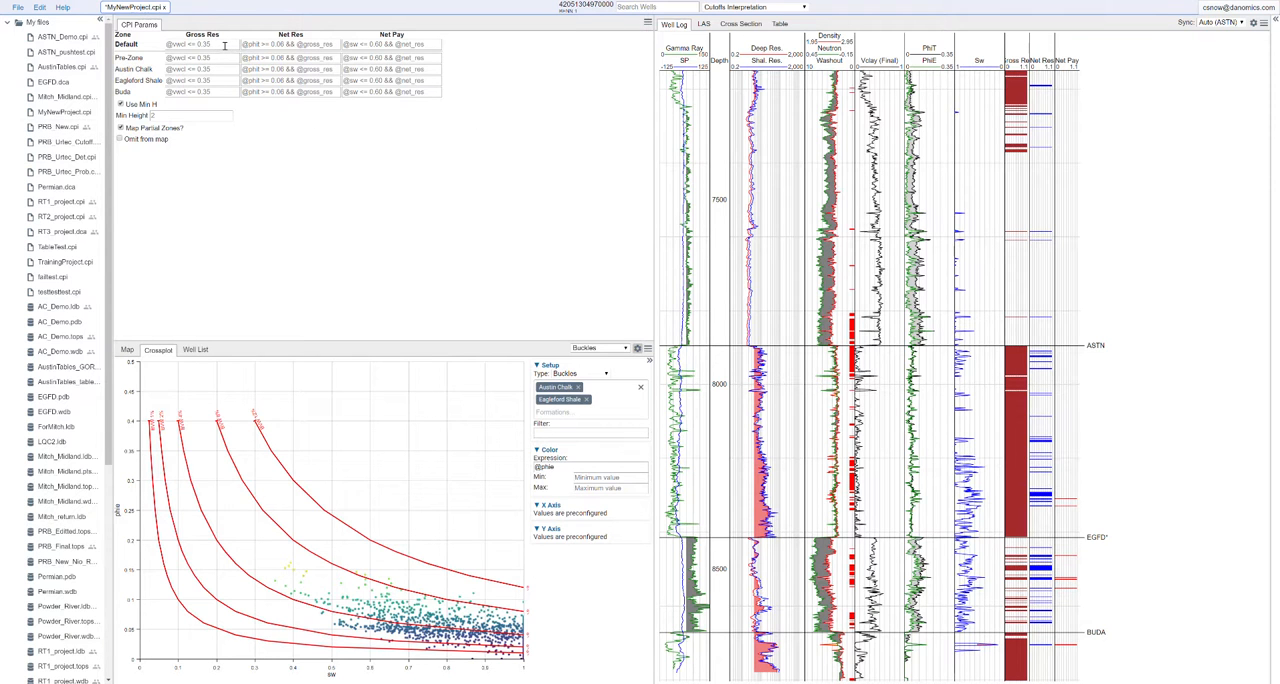
{"action": "left_click", "coordinate": [224, 45]}
{"action": "key", "text": "ctrl+a"}
{"action": "type", "text": "@vwcl"}
{"action": "type", "text": "<= 0.40"}
{"action": "left_click", "coordinate": [213, 58]}
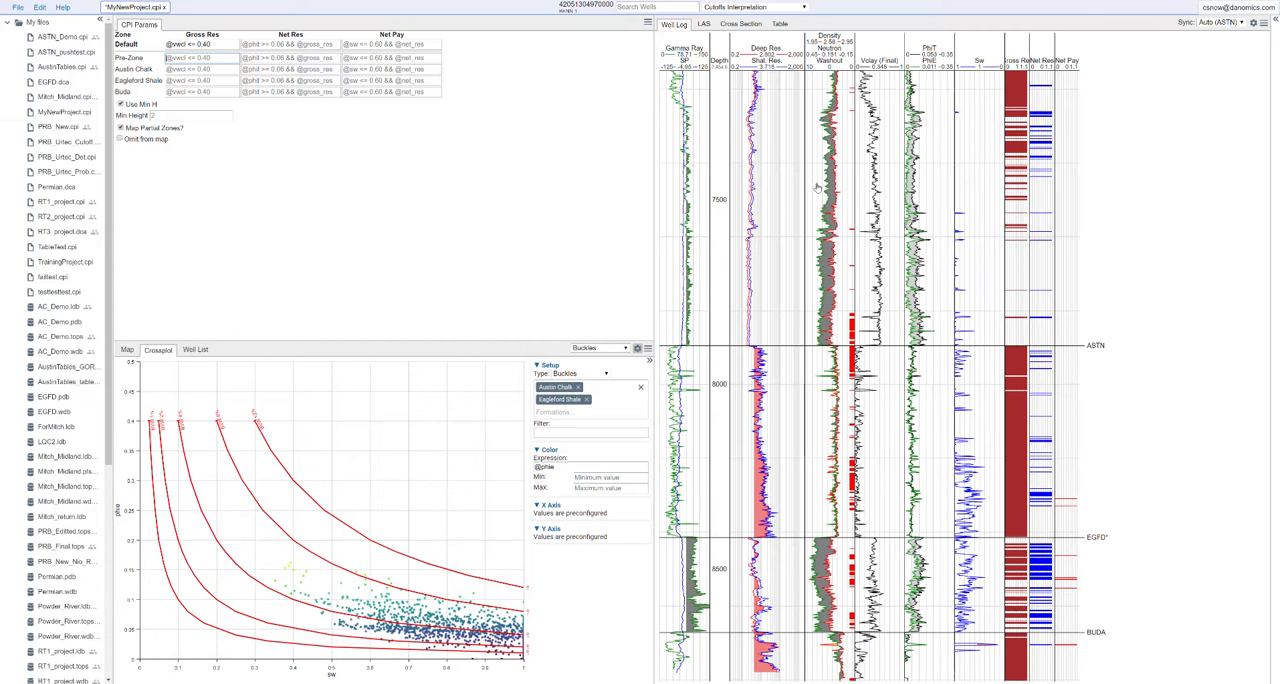
{"action": "scroll", "coordinate": [980, 422], "scroll_direction": "down", "scroll_amount": 3}
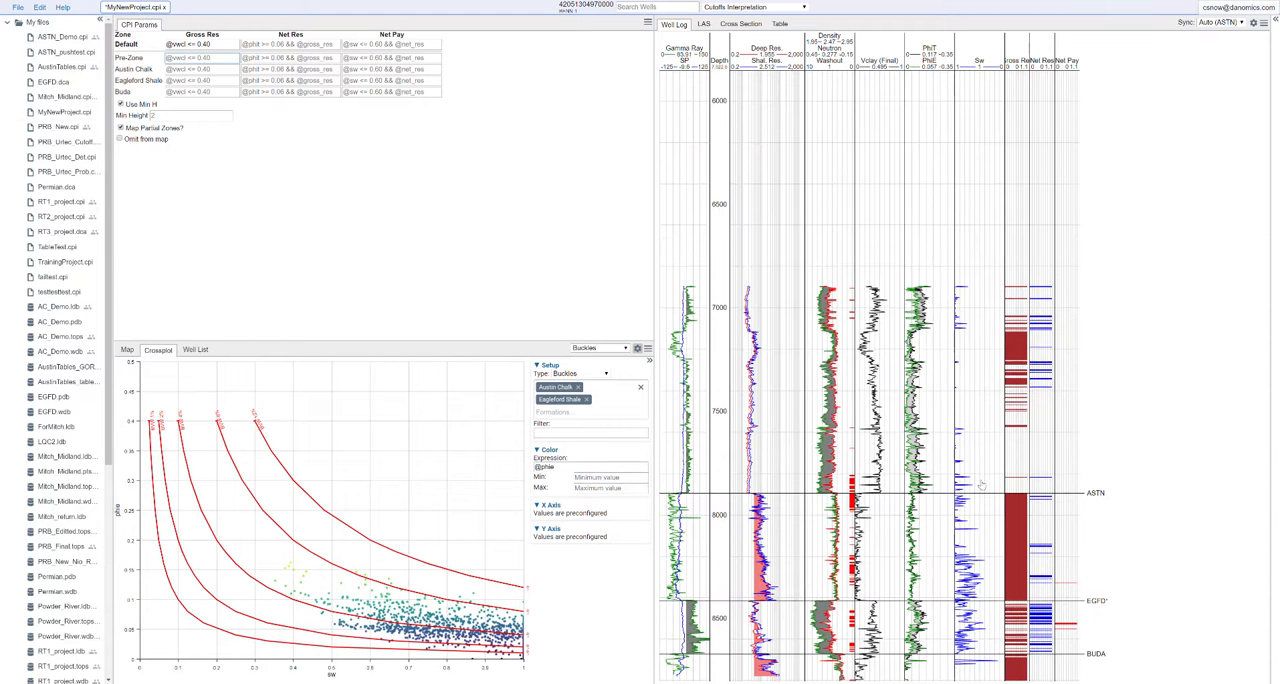
{"action": "scroll", "coordinate": [960, 572], "scroll_direction": "up", "scroll_amount": 3}
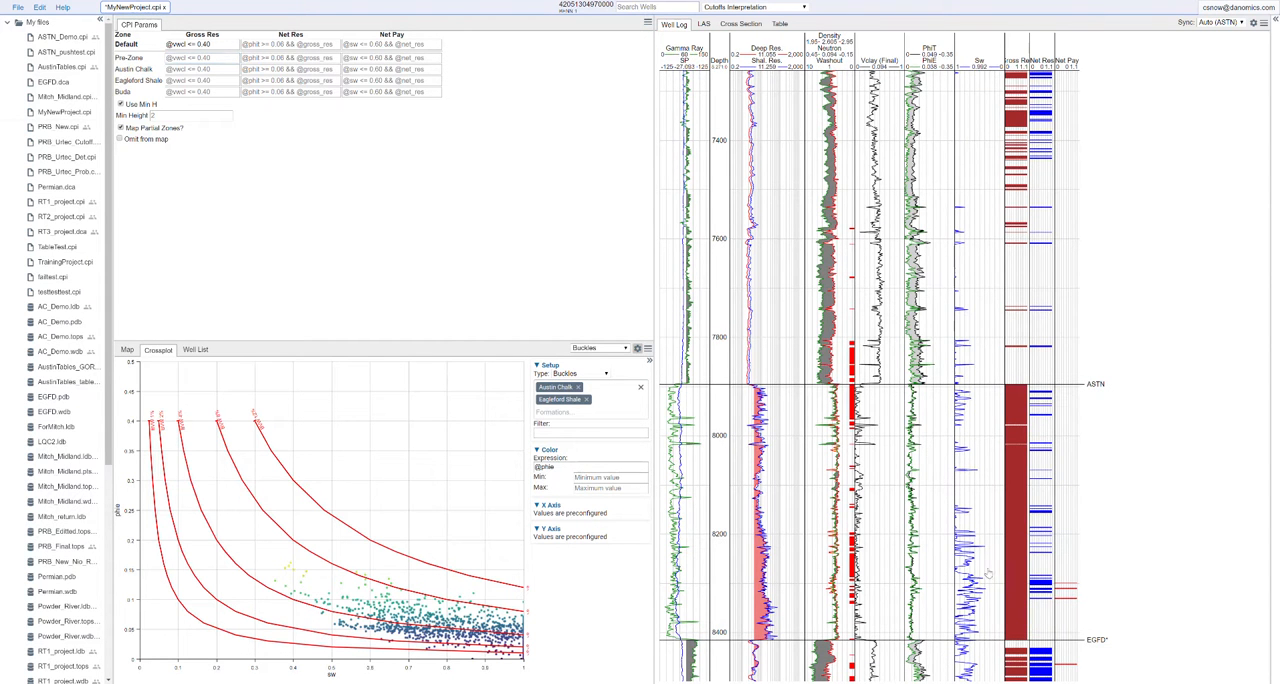
{"action": "scroll", "coordinate": [985, 414], "scroll_direction": "down", "scroll_amount": 2}
{"action": "scroll", "coordinate": [985, 414], "scroll_direction": "down", "scroll_amount": 1}
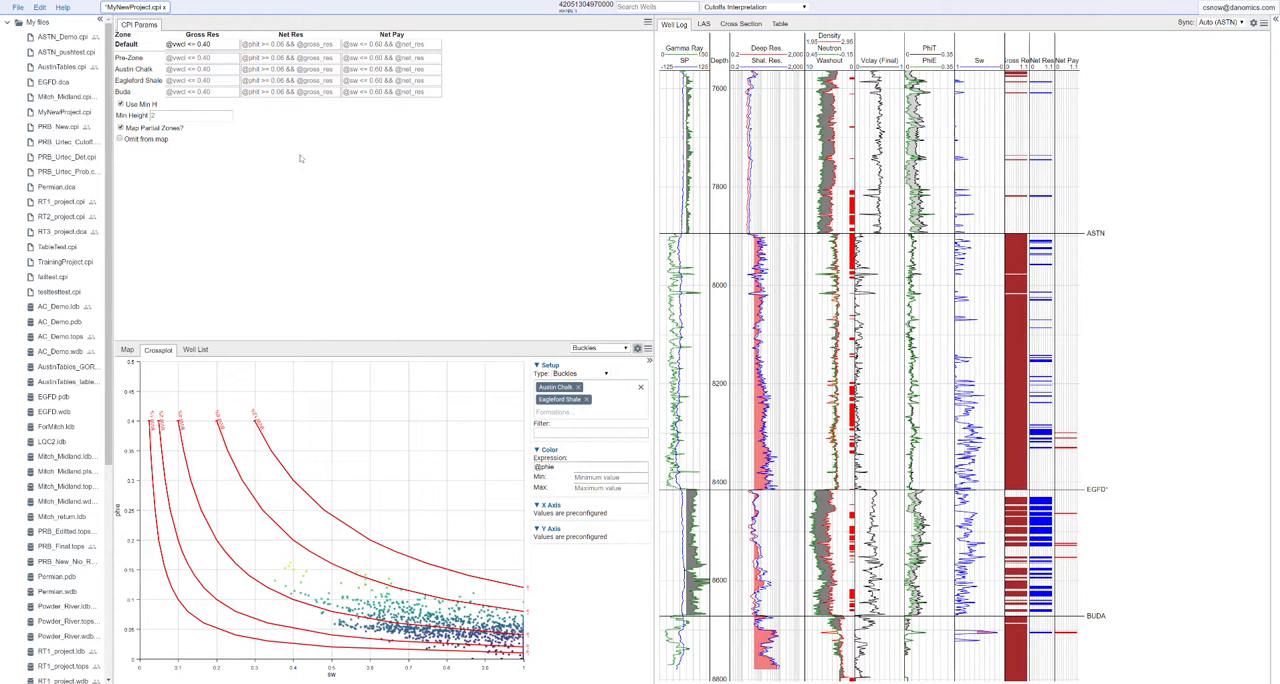
{"action": "left_click", "coordinate": [268, 45]}
{"action": "key", "text": "ctrl+a"}
{"action": "type", "text": "@"}
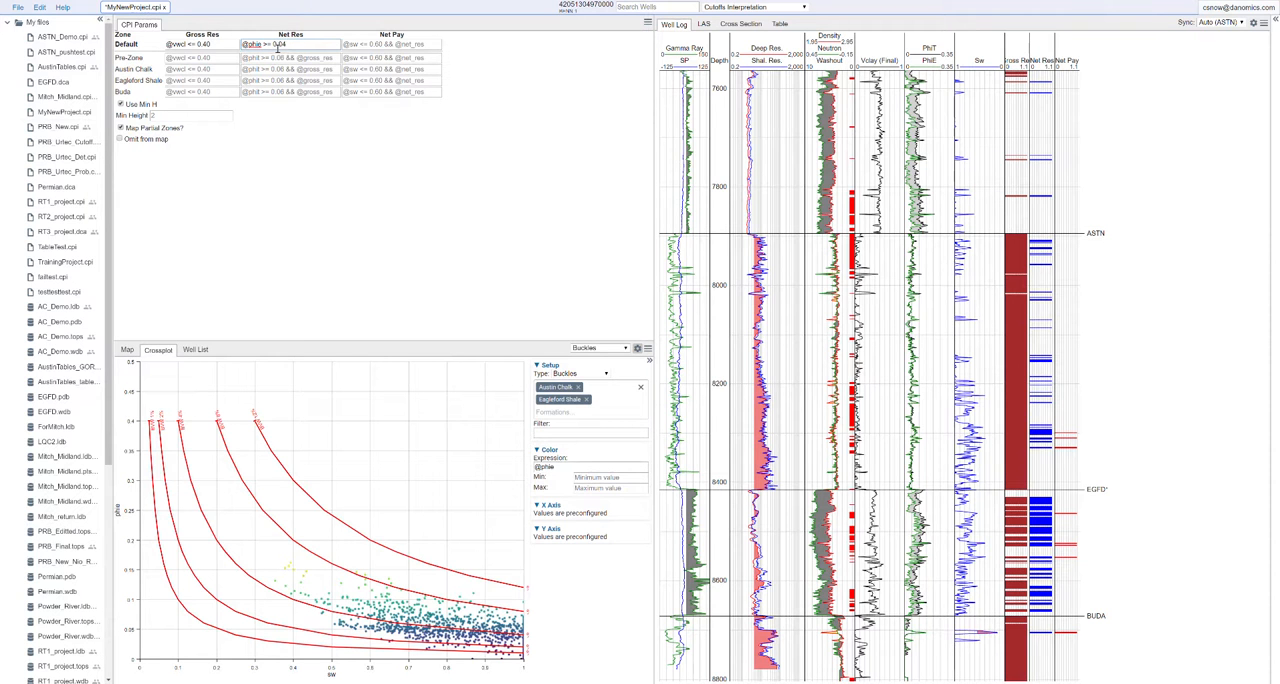
{"action": "type", "text": "&"}
{"action": "type", "text": "@vwcl <= 0.40"}
{"action": "left_click_drag", "start_coordinate": [298, 44], "coordinate": [331, 44]}
{"action": "type", "text": "@gross_res"}
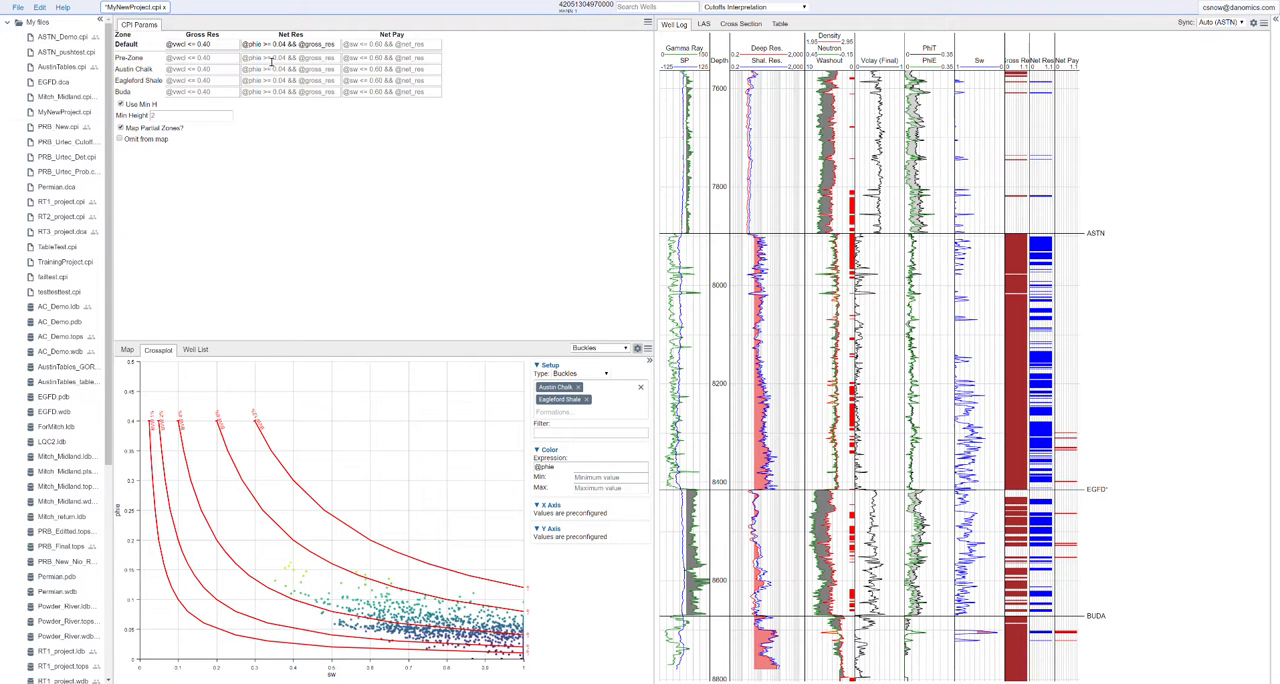
{"action": "left_click", "coordinate": [346, 45]}
{"action": "type", "text": "@sw"}
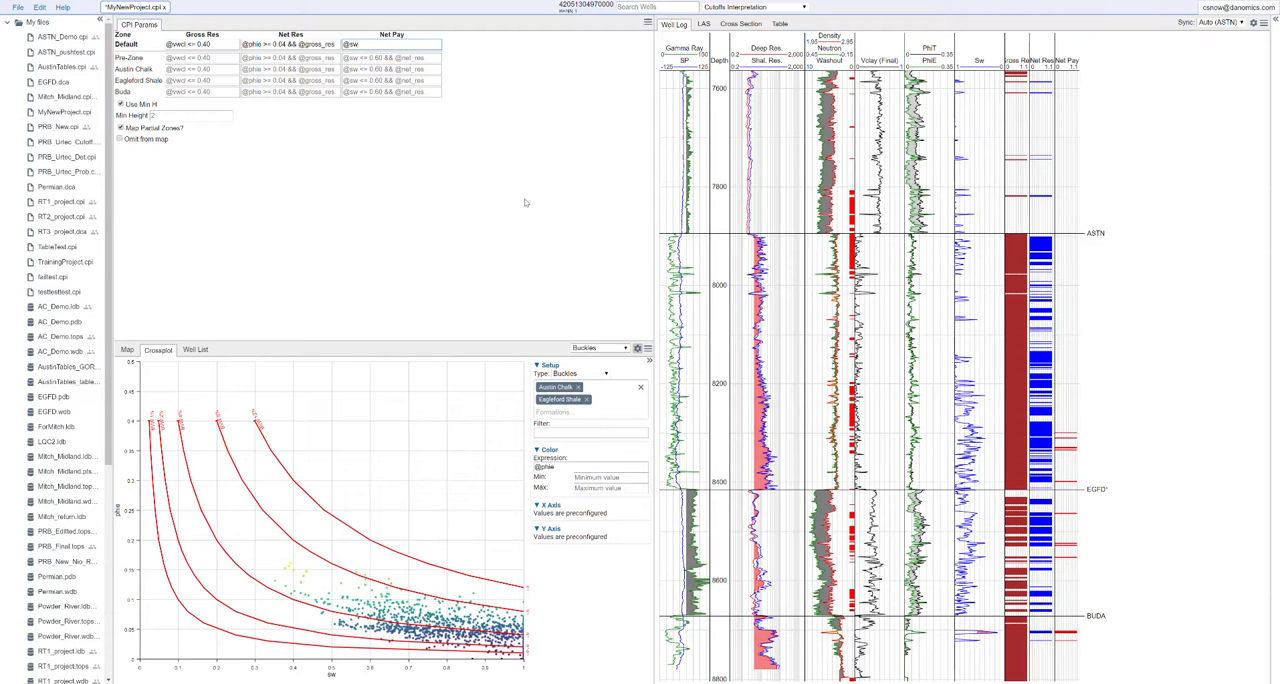
{"action": "type", "text": " <= 0.65 && @"}
{"action": "left_click", "coordinate": [461, 132]}
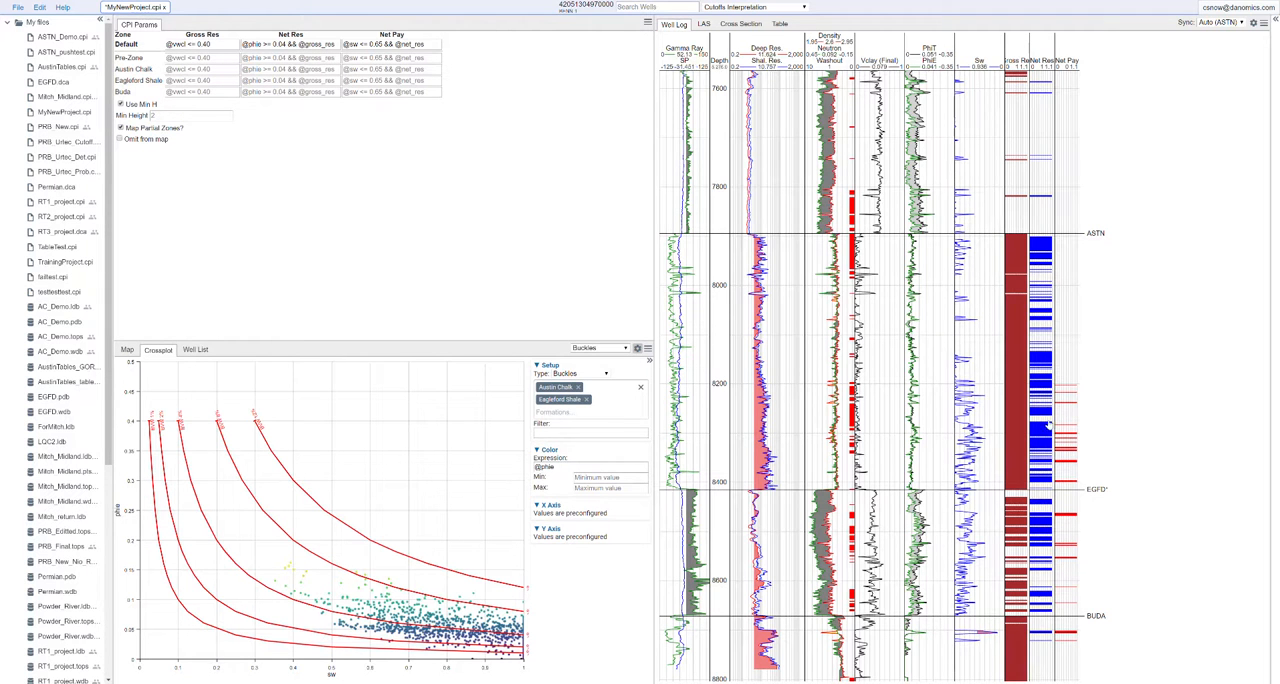
Step: Set the minimum height for the cutoffs to 0
{"action": "scroll", "coordinate": [1044, 424], "scroll_direction": "up", "scroll_amount": 3}
{"action": "scroll", "coordinate": [1044, 424], "scroll_direction": "up", "scroll_amount": 2}
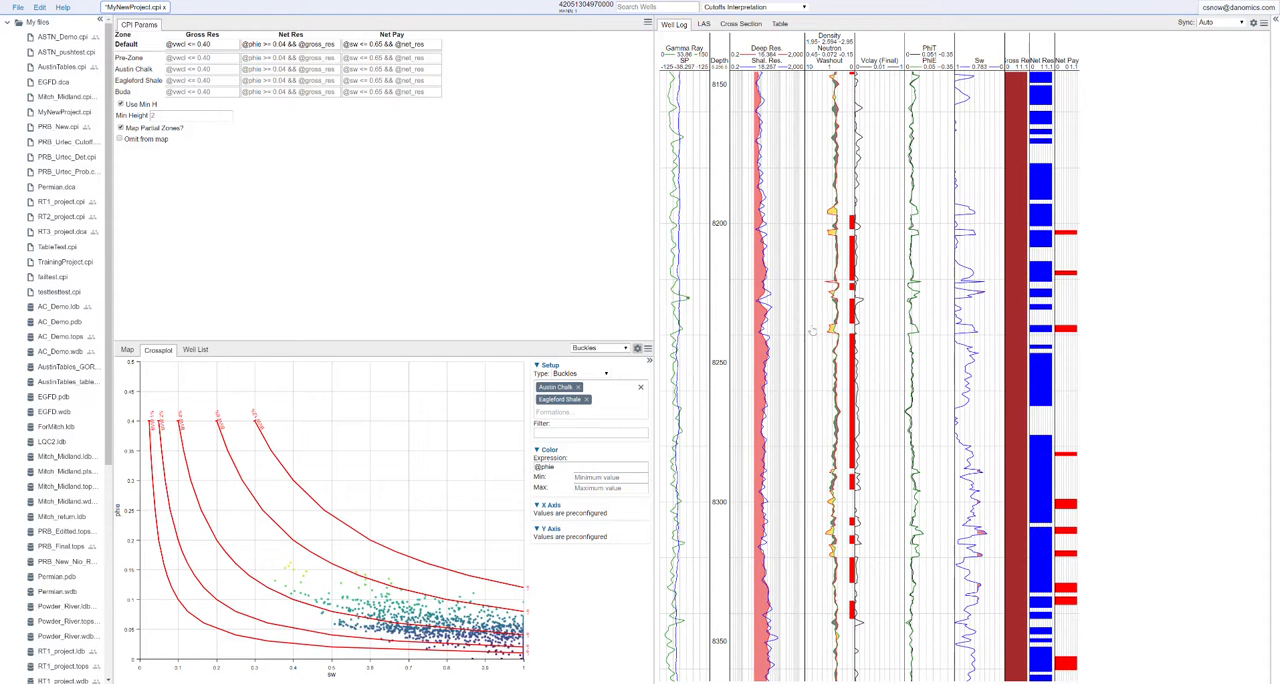
{"action": "left_click", "coordinate": [185, 116]}
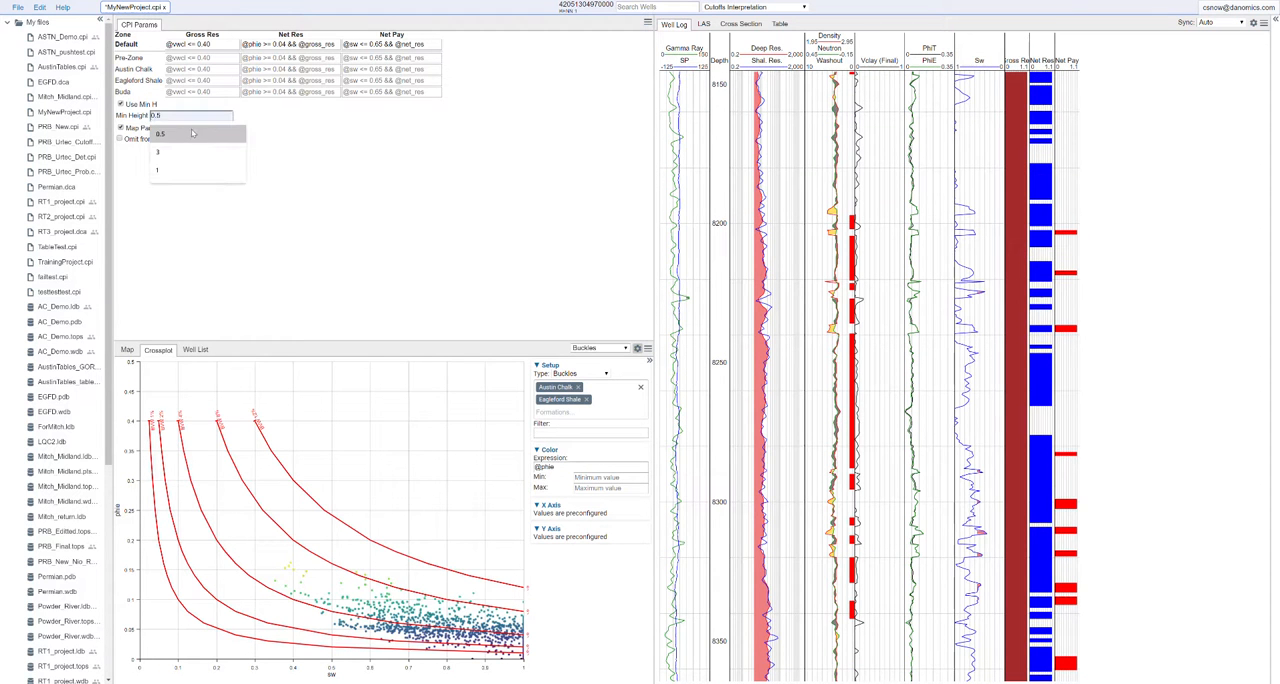
{"action": "type", "text": "0"}
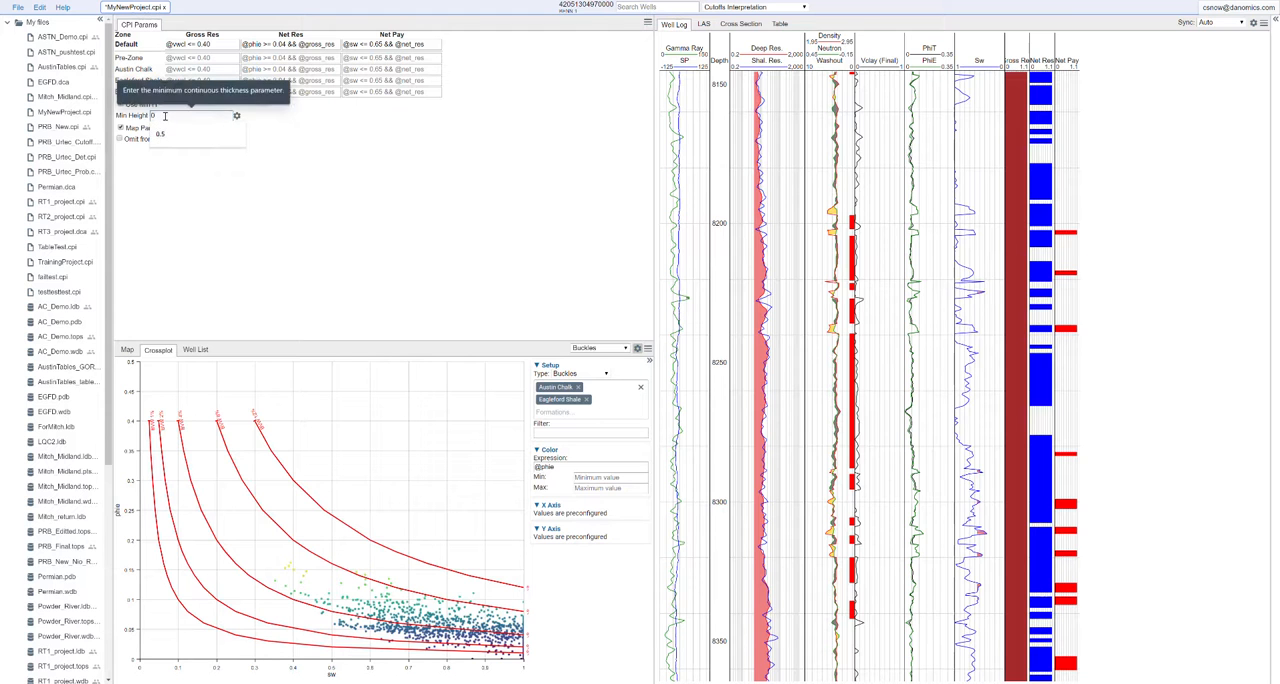
{"action": "left_click", "coordinate": [323, 164]}
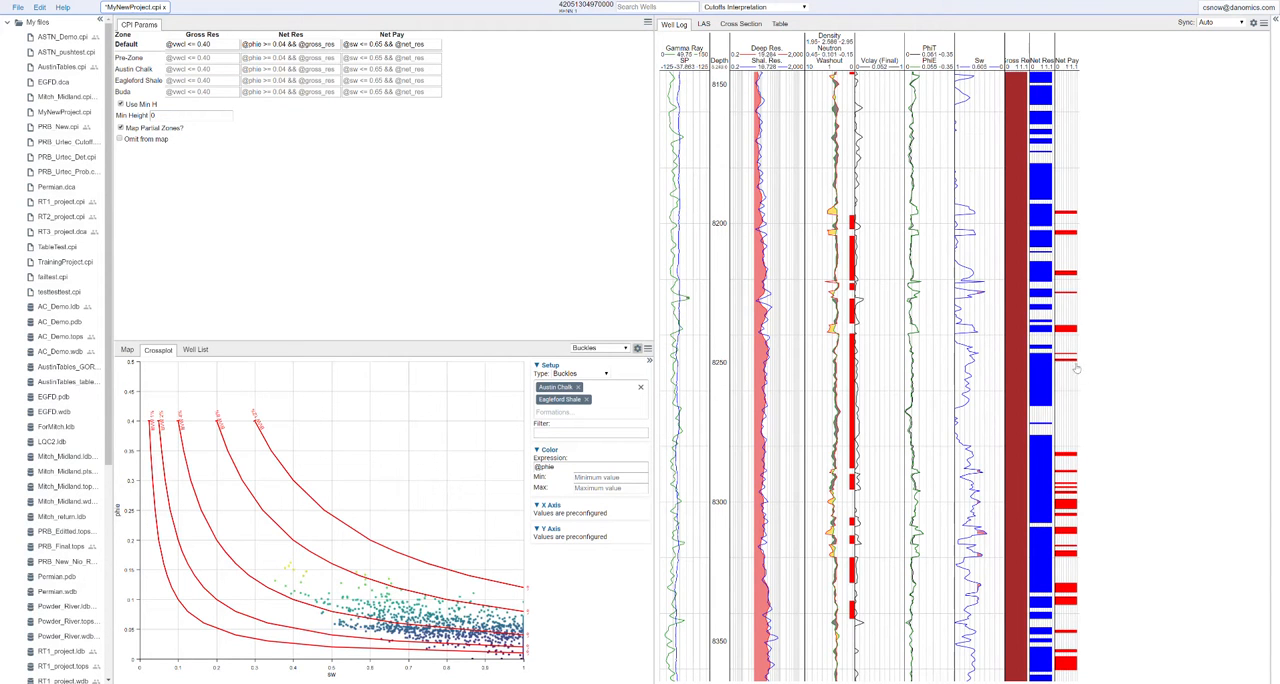
Step: Restore the minimum height for the cutoffs to 2
{"action": "left_click", "coordinate": [160, 116]}
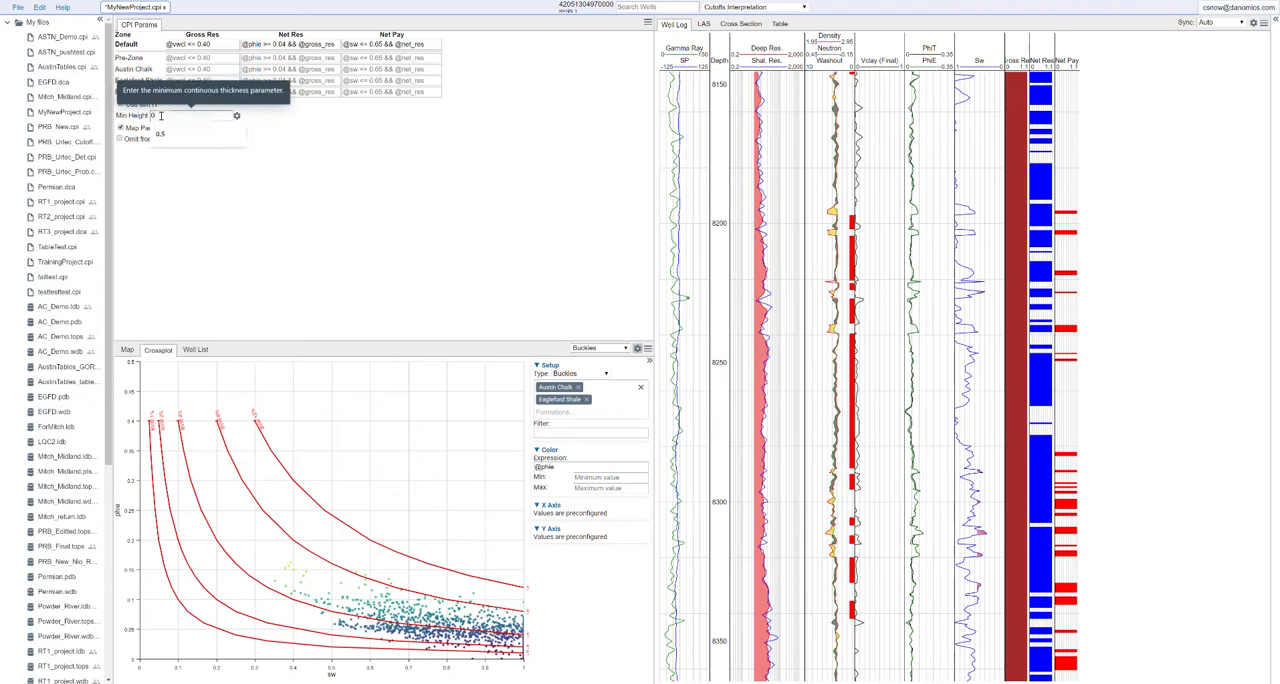
{"action": "key", "text": "BackSpace"}
{"action": "type", "text": "2"}
{"action": "left_click", "coordinate": [217, 172]}
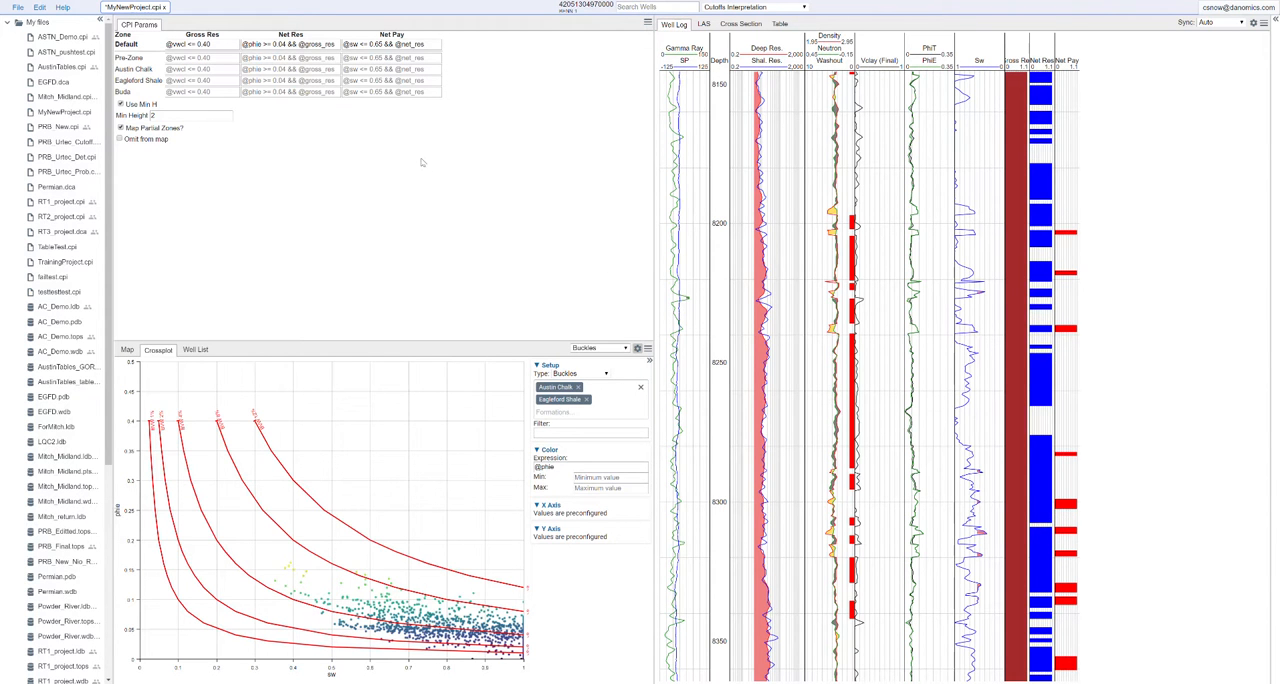
Step: Review the reservoir and pay flags along the well log and save the project
{"action": "scroll", "coordinate": [1111, 171], "scroll_direction": "down", "scroll_amount": 5}
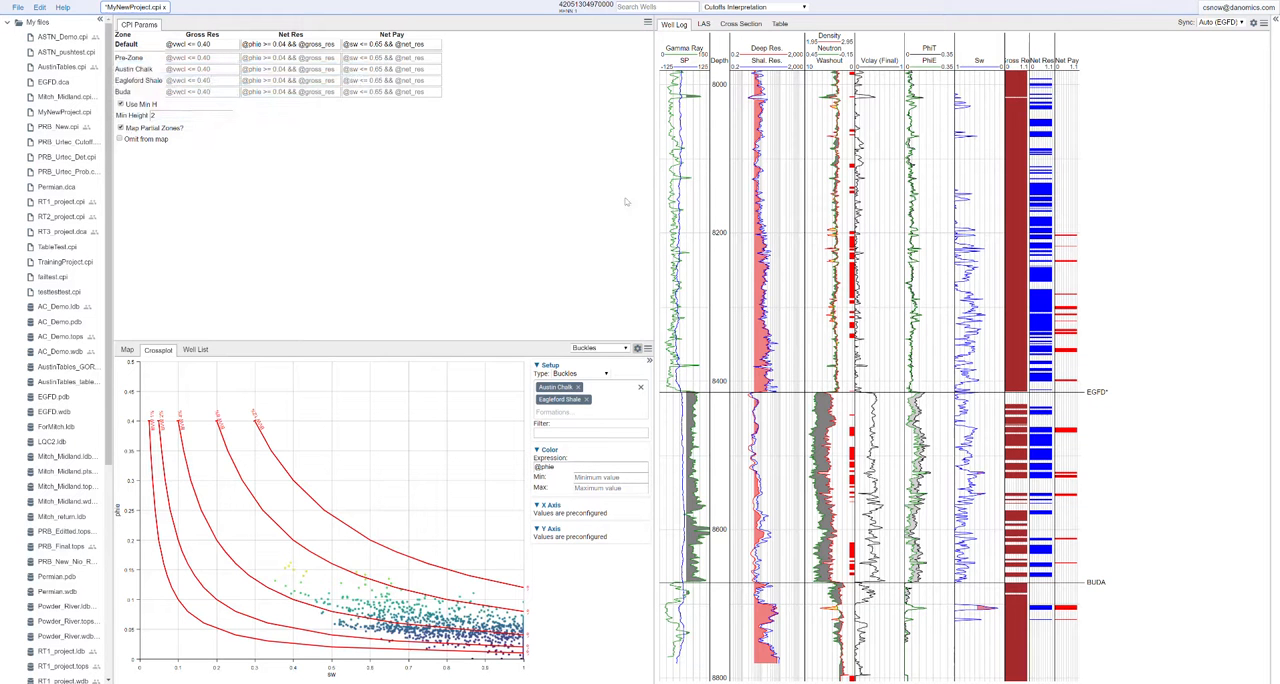
{"action": "left_click_drag", "start_coordinate": [1134, 189], "coordinate": [1098, 445]}
{"action": "left_click_drag", "start_coordinate": [985, 116], "coordinate": [977, 413]}
{"action": "scroll", "coordinate": [955, 291], "scroll_direction": "down", "scroll_amount": 5}
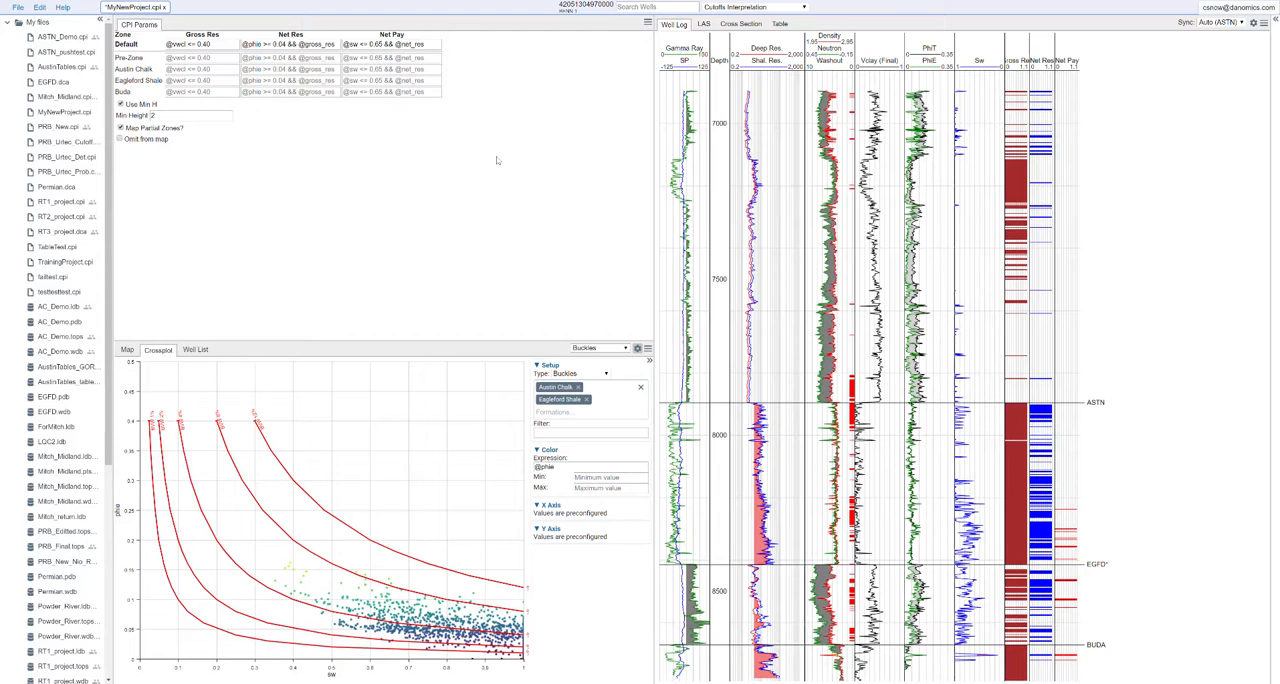
{"action": "key", "text": "ctrl+s"}
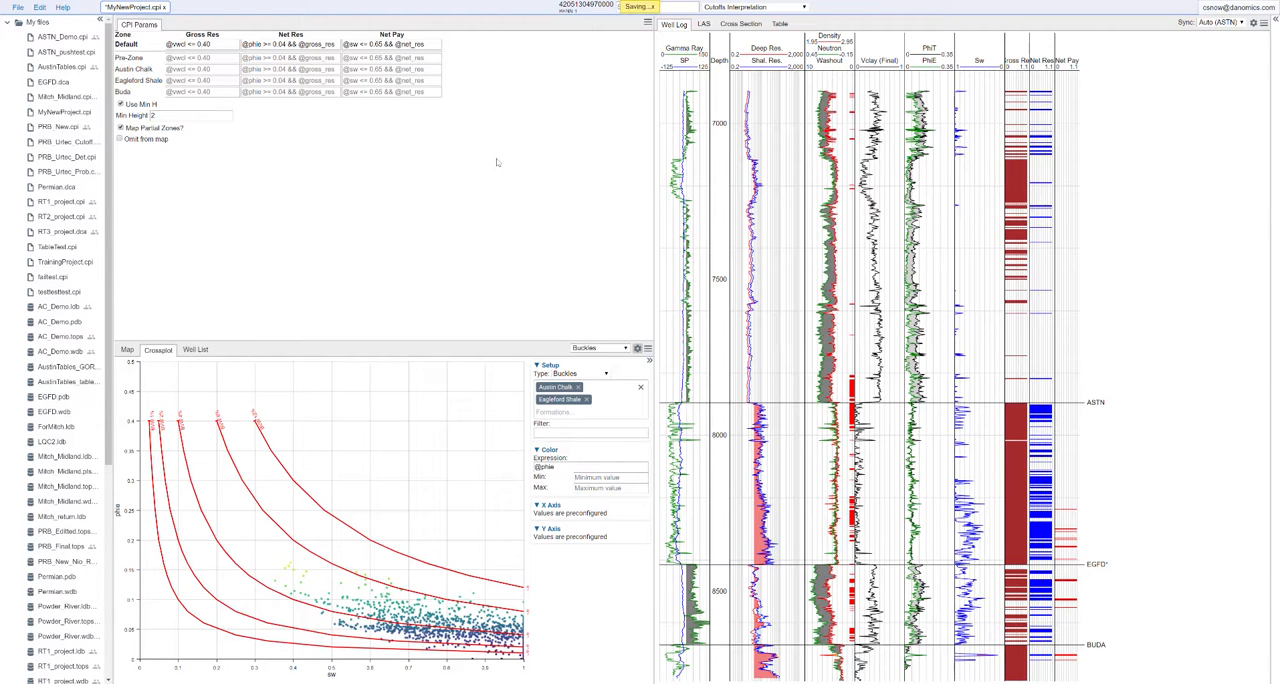